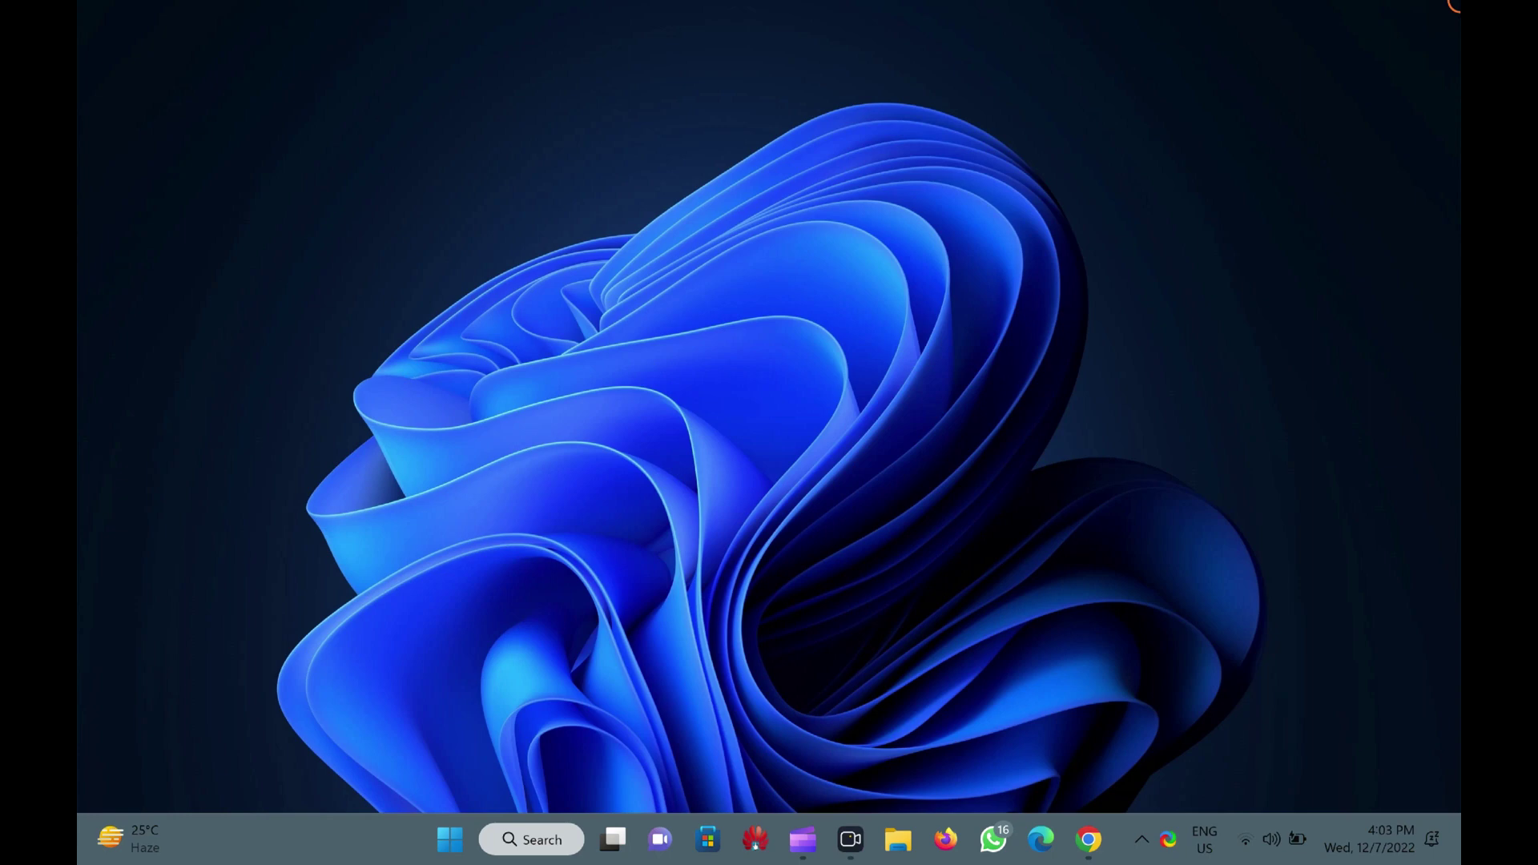
Open Settings (Win+I) and go to Apps > Installed apps
{"action": "key", "text": "super+i"}
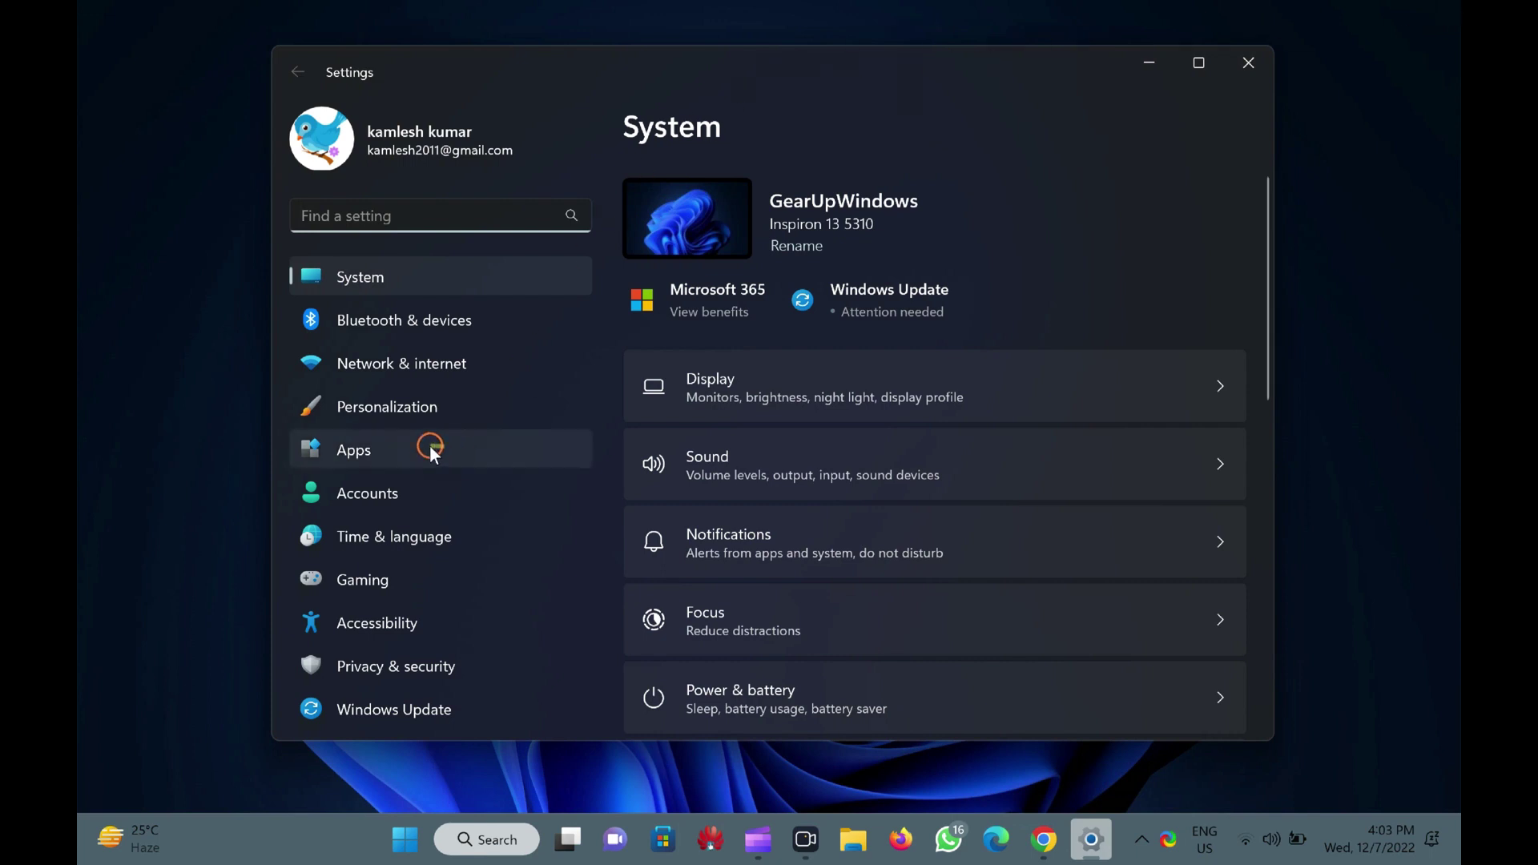
{"action": "left_click", "coordinate": [327, 447]}
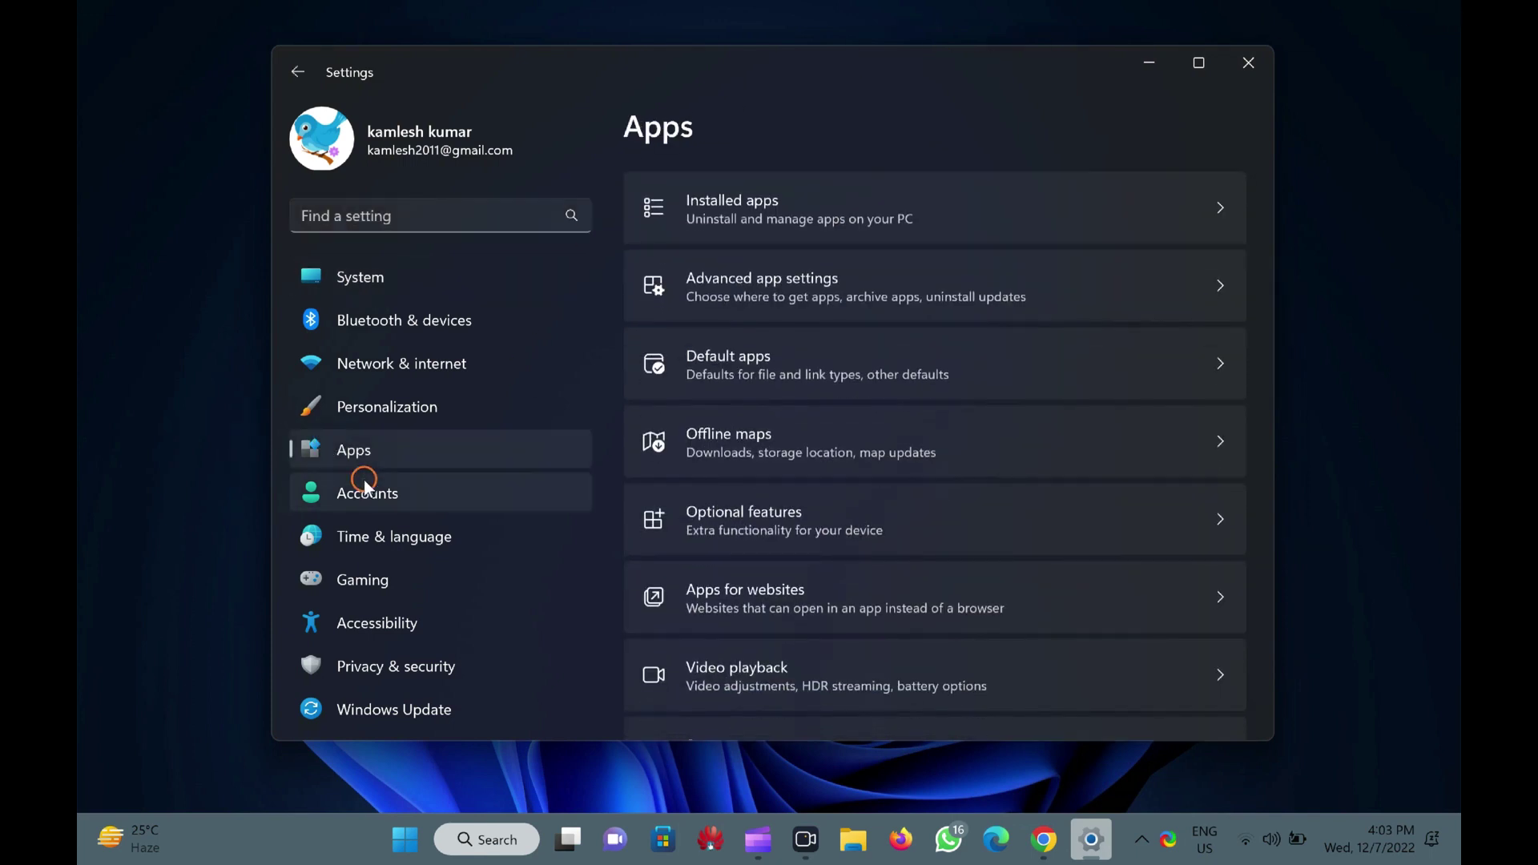
{"action": "left_click", "coordinate": [739, 203]}
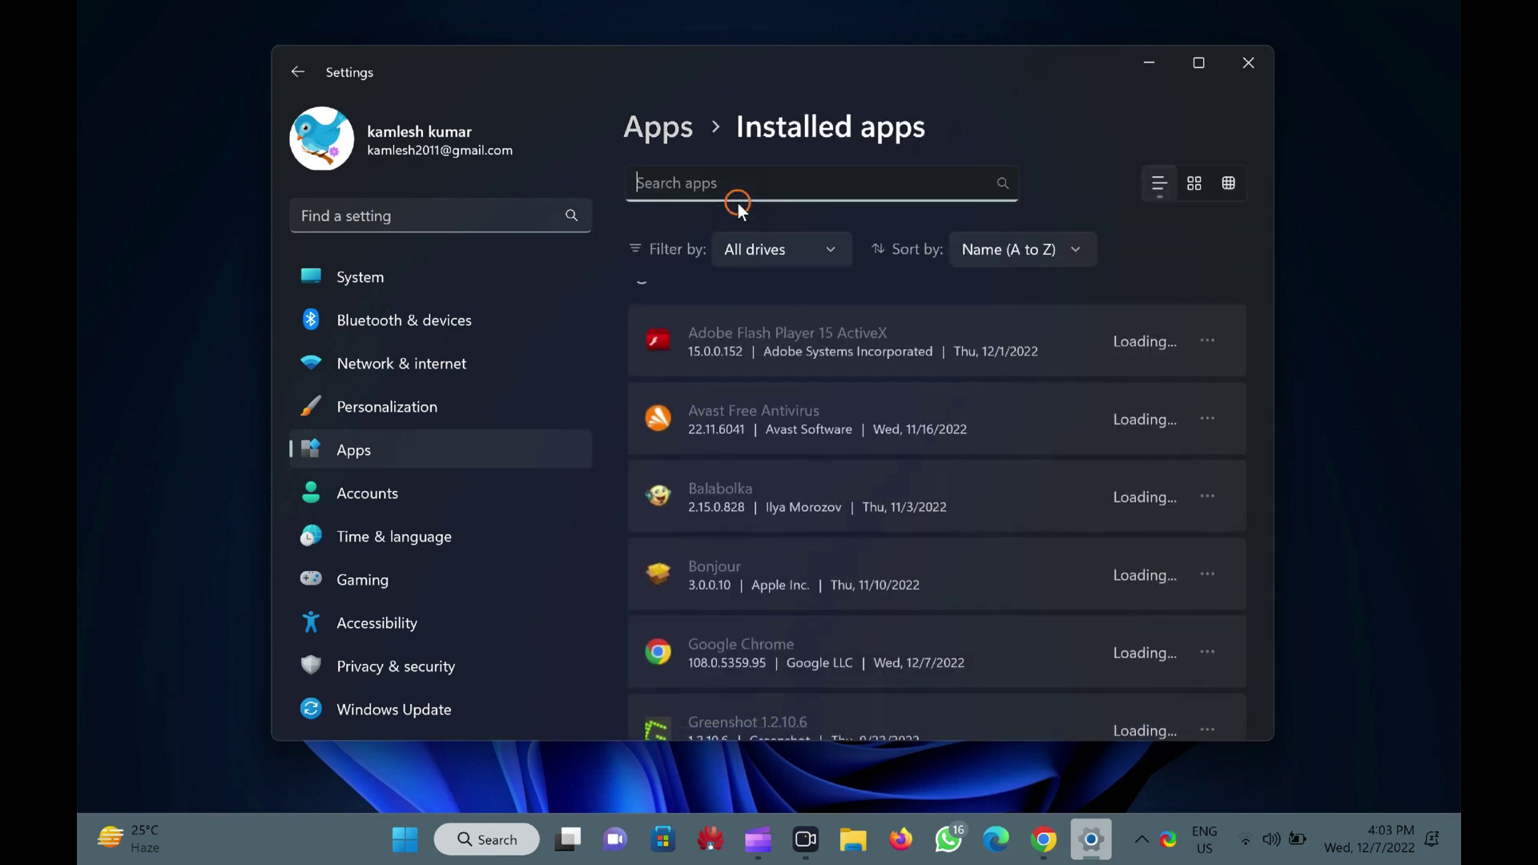
{"action": "scroll", "coordinate": [828, 580], "scroll_direction": "down", "scroll_amount": 3}
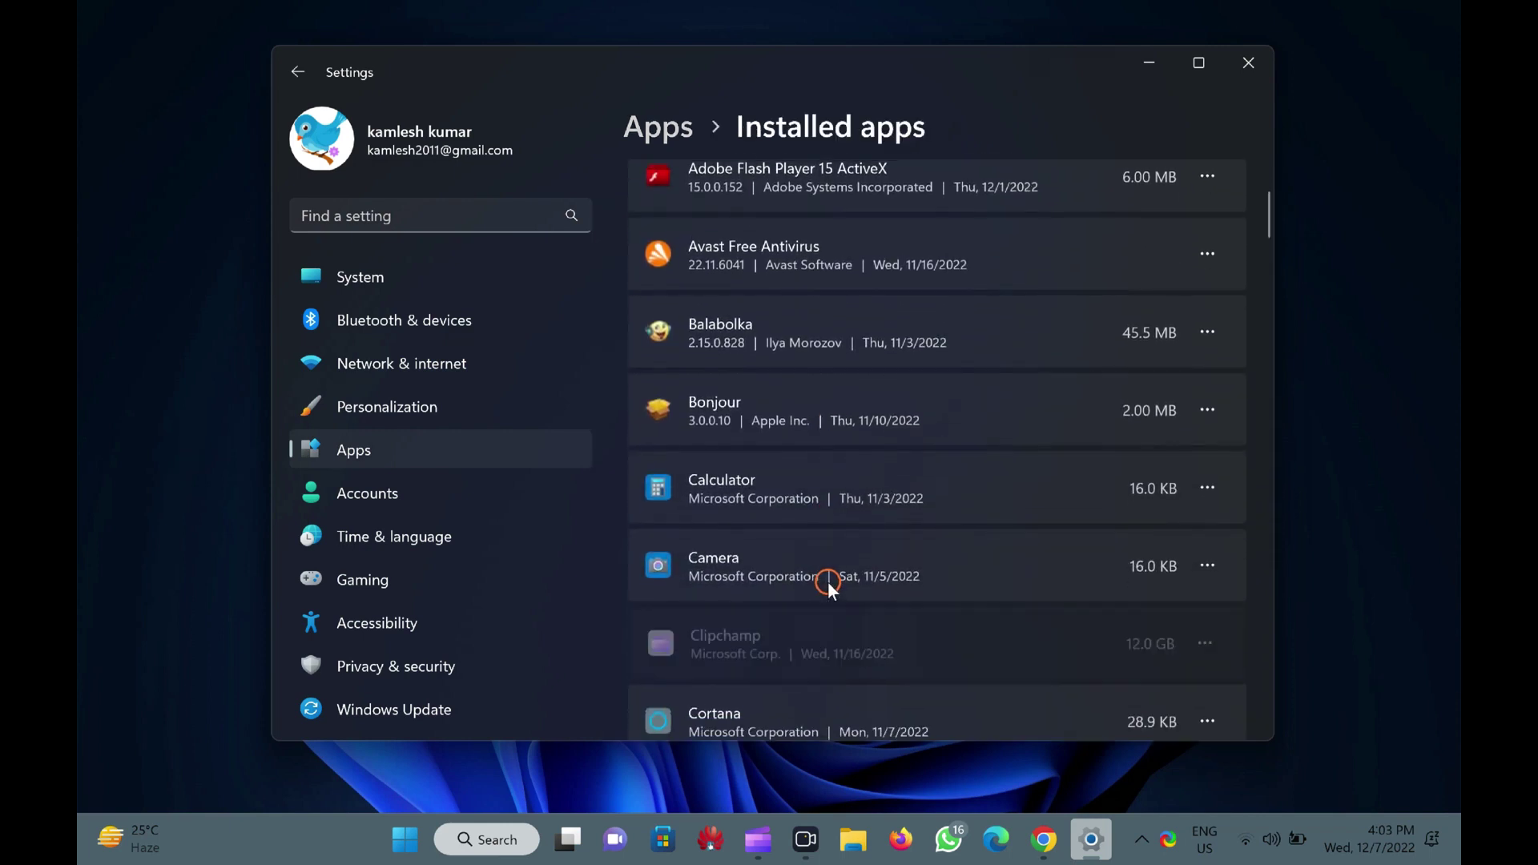
{"action": "scroll", "coordinate": [829, 581], "scroll_direction": "down", "scroll_amount": 2}
{"action": "scroll", "coordinate": [827, 572], "scroll_direction": "down", "scroll_amount": 2}
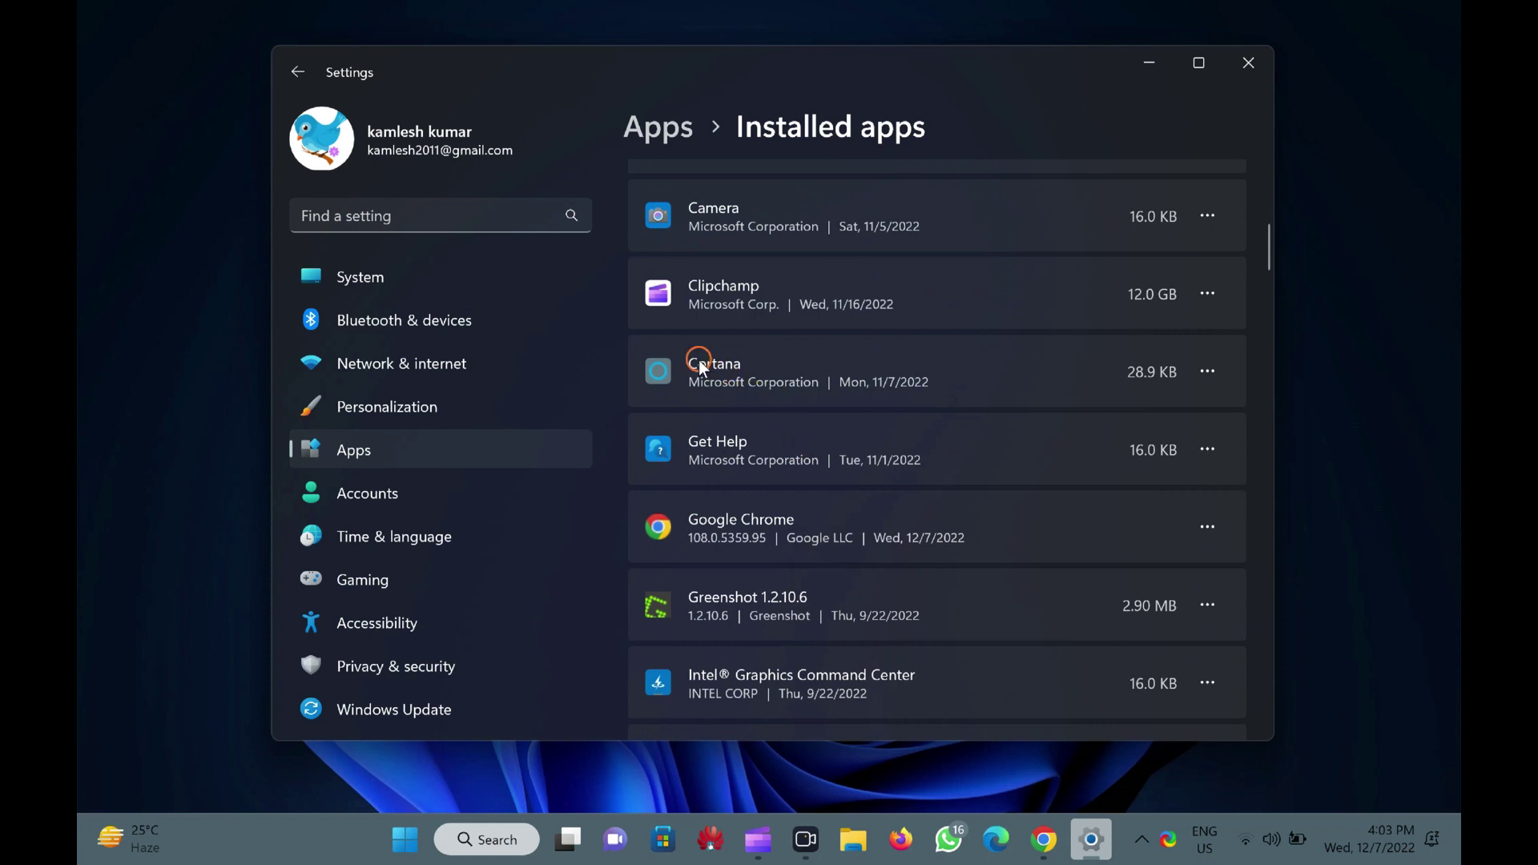
Open Advanced options from Cortana's three-dots menu
{"action": "left_click", "coordinate": [1210, 371]}
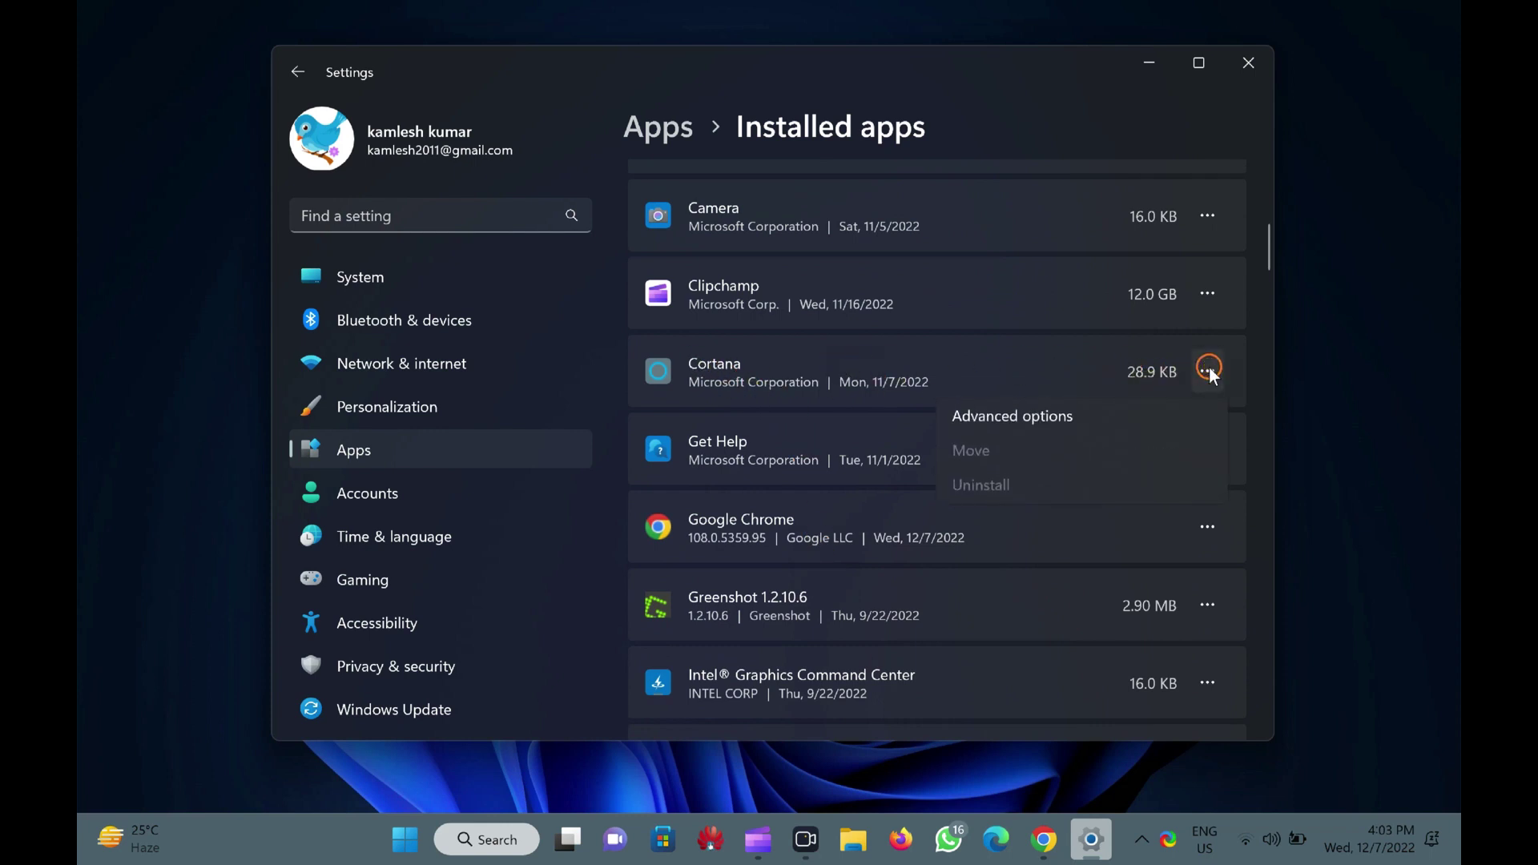
{"action": "left_click", "coordinate": [1083, 416]}
{"action": "scroll", "coordinate": [1066, 436], "scroll_direction": "down", "scroll_amount": 2}
{"action": "scroll", "coordinate": [1066, 436], "scroll_direction": "down", "scroll_amount": 3}
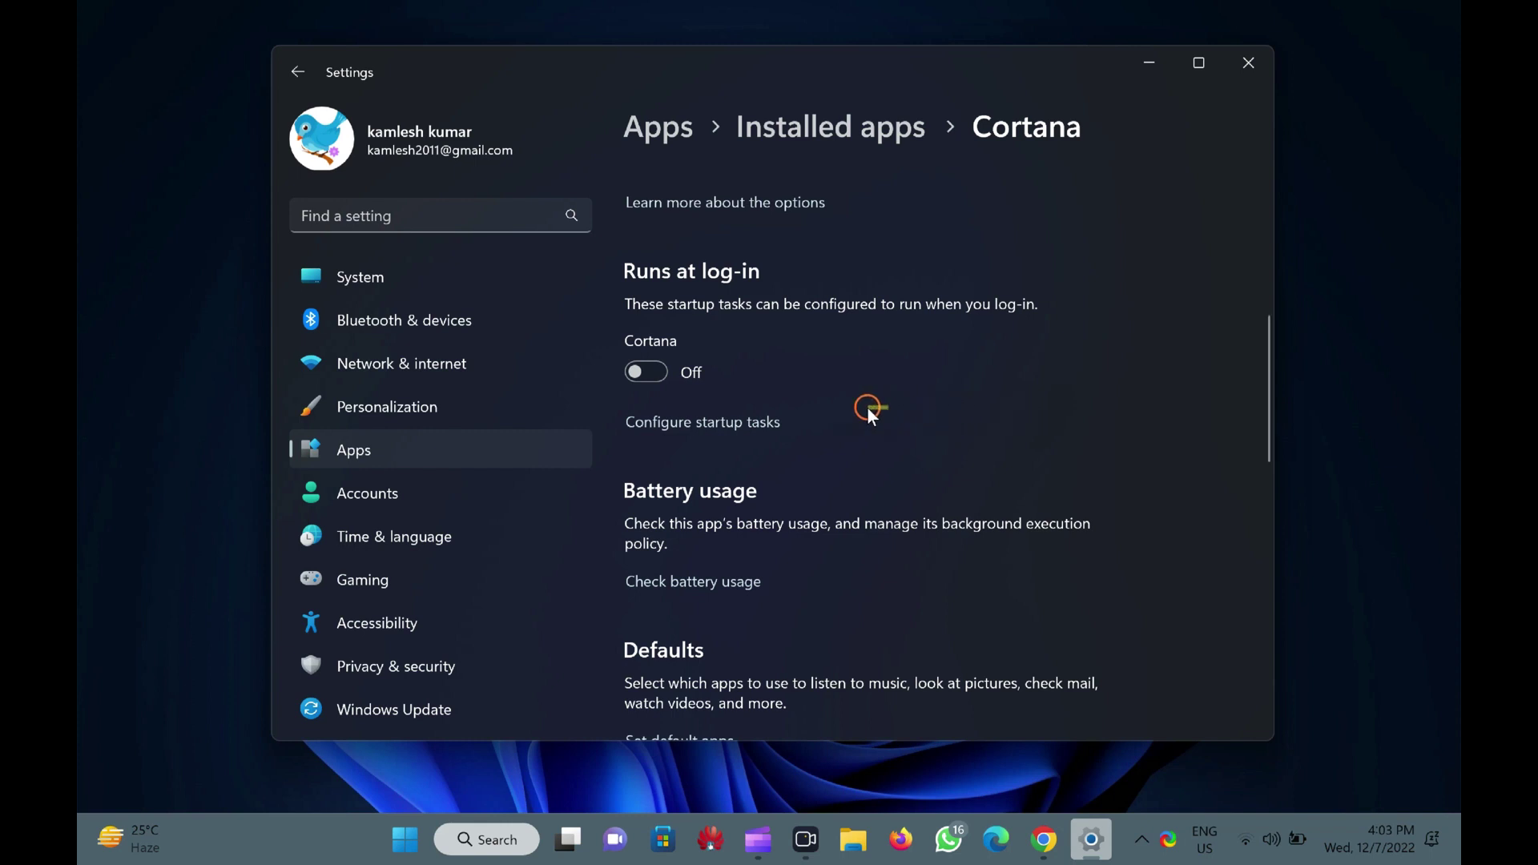
Switch Cortana's Runs at log-in toggle from Off to On
{"action": "left_click", "coordinate": [640, 371]}
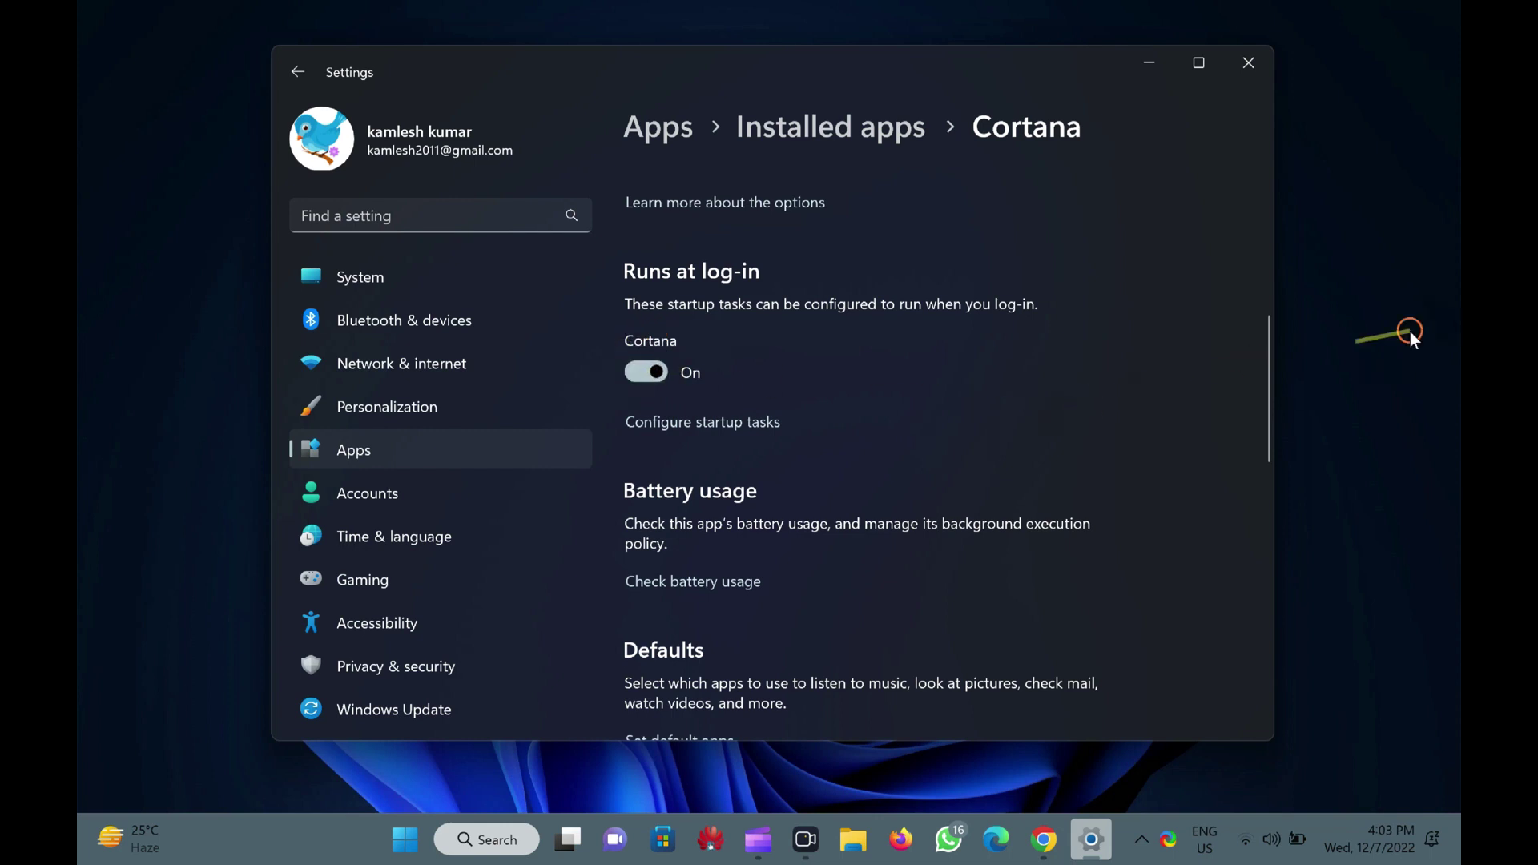